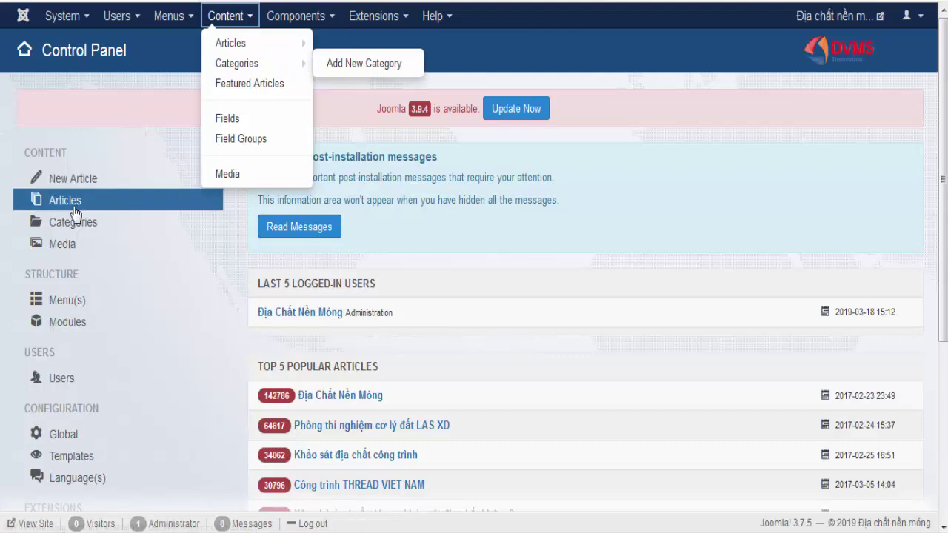
Step: Open the article list and start a new article
click(75, 208)
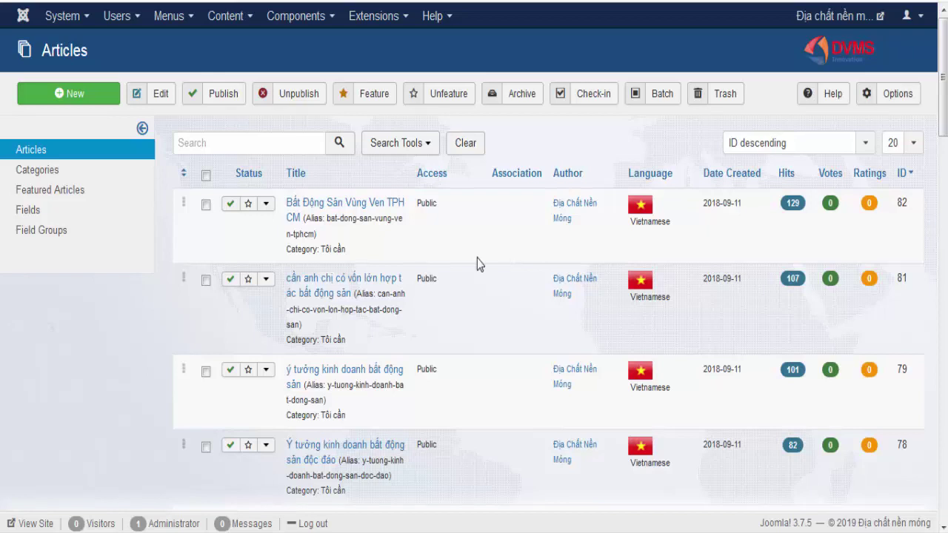
click(77, 95)
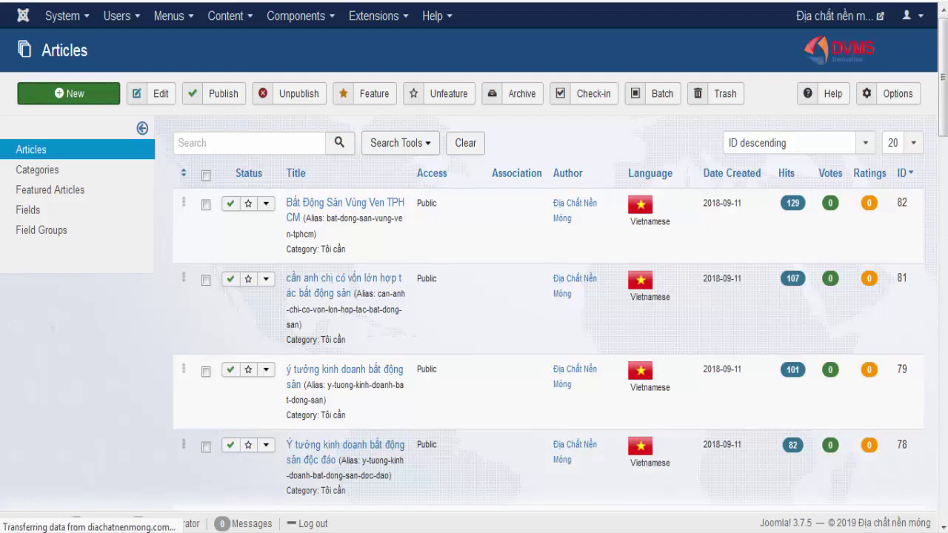
Step: Connect the computer to the DVMS.COM.VN wireless network
click(911, 531)
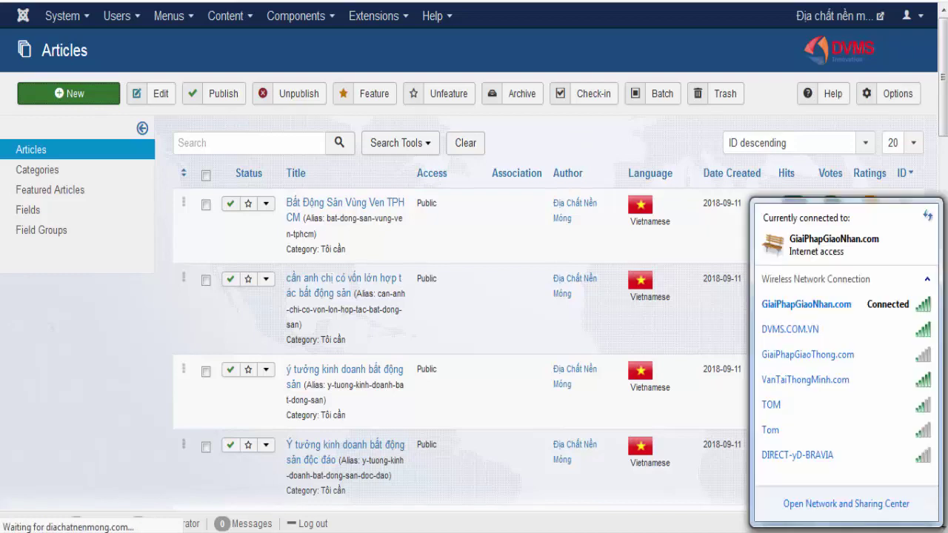
click(822, 334)
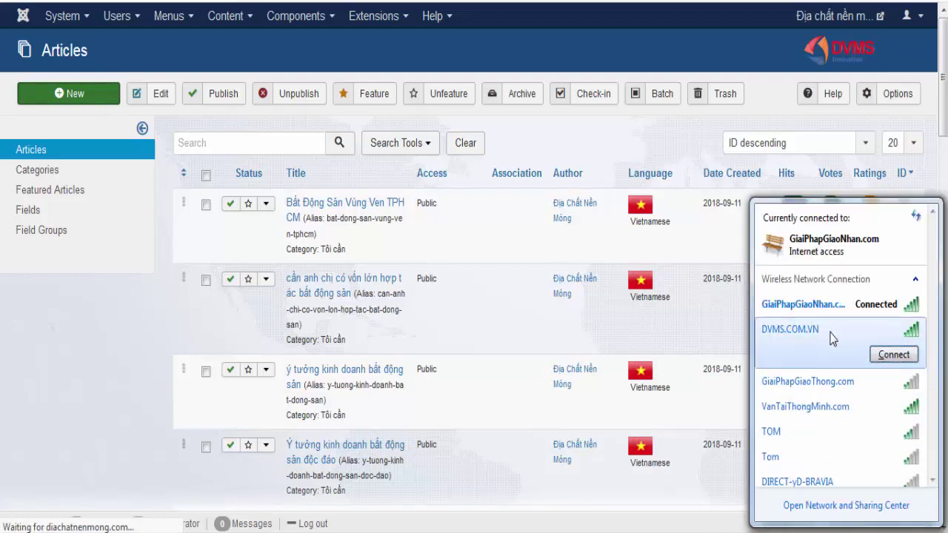
click(889, 359)
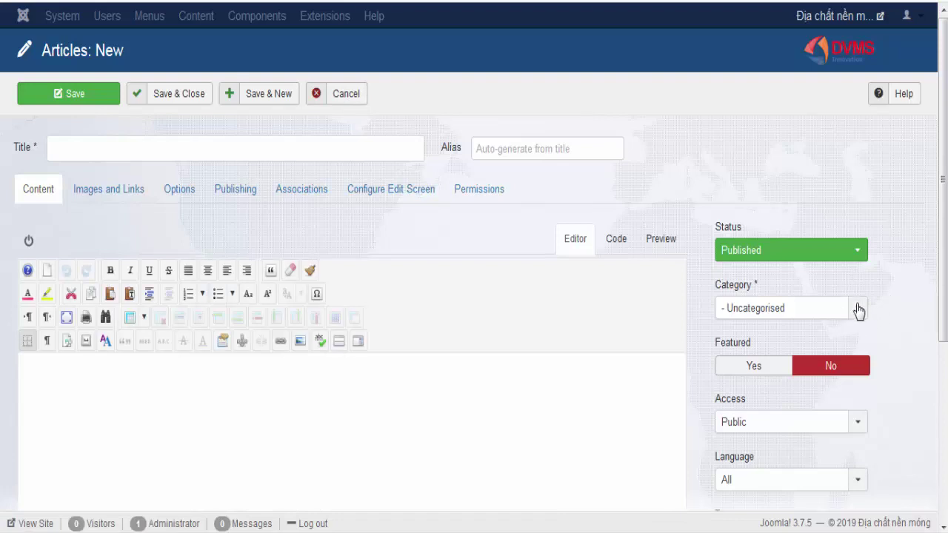
click(861, 311)
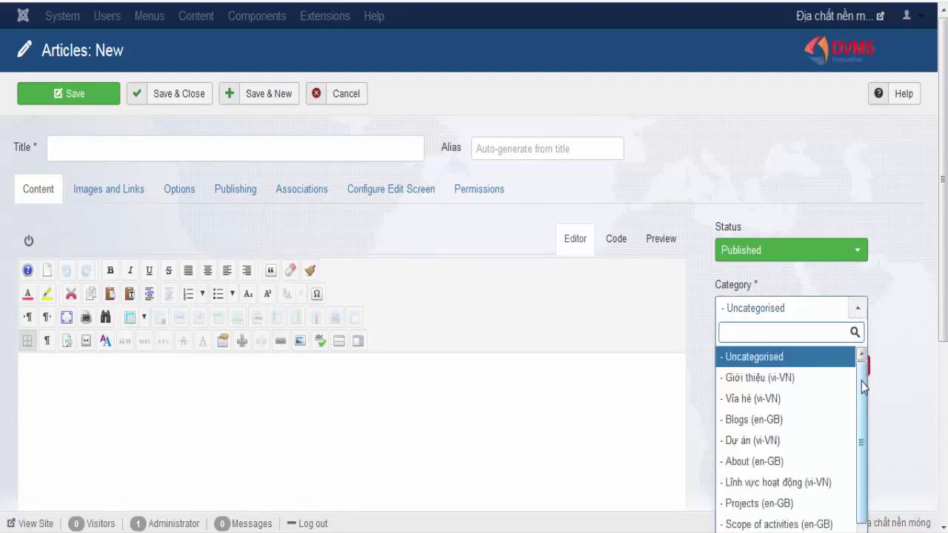
drag(864, 392, 861, 433)
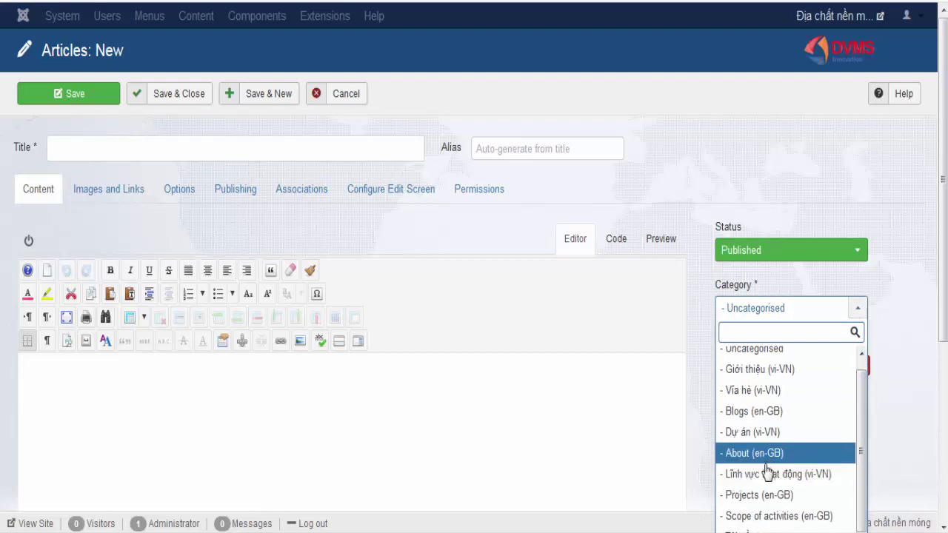
click(908, 215)
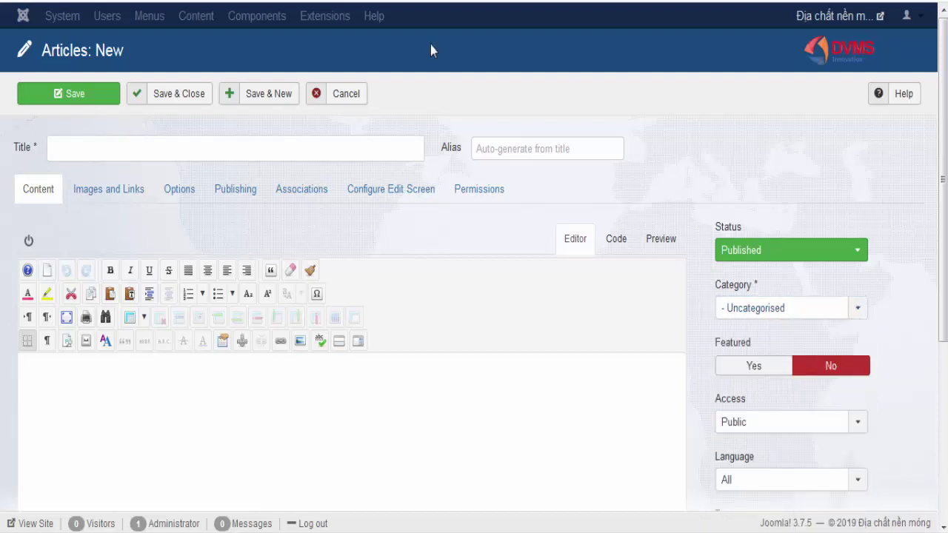
click(347, 95)
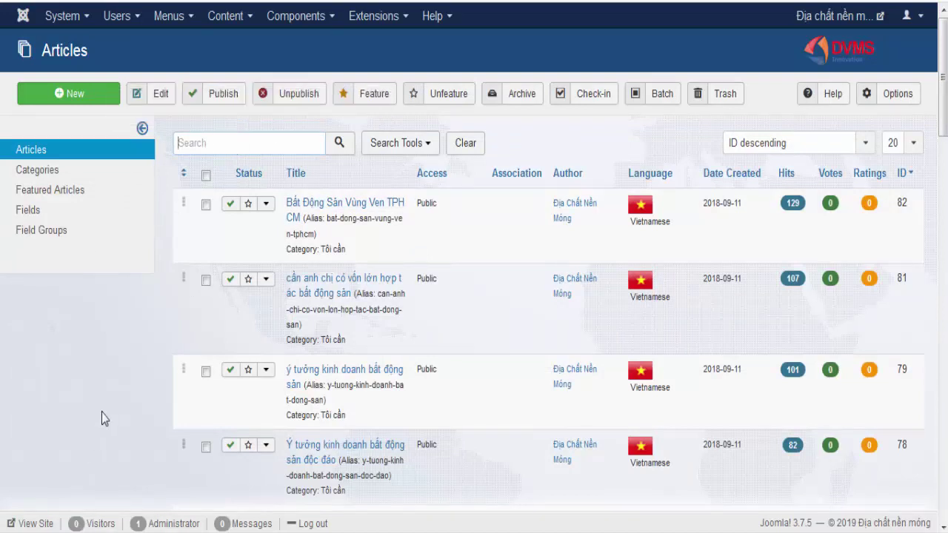
text(nền chon)
text( thông )
text(tin trước)
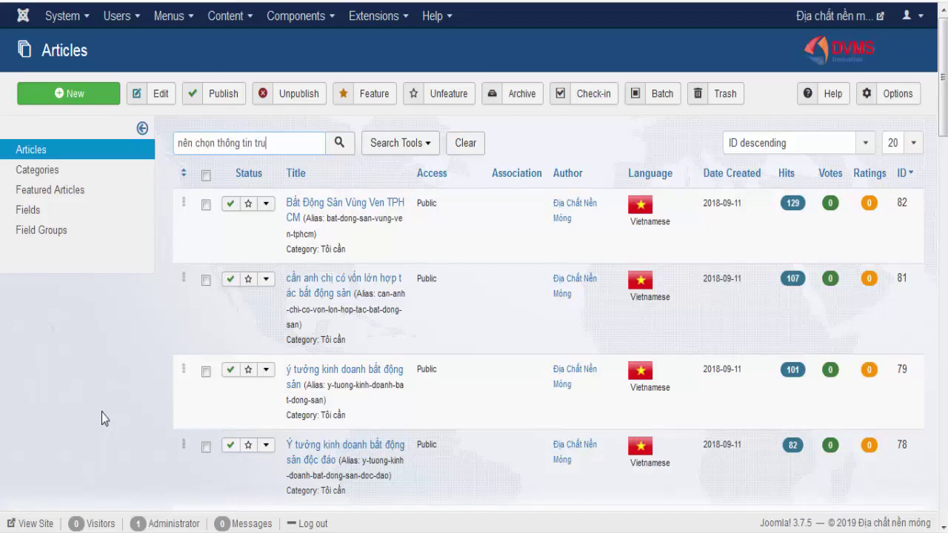
text(, đê)
text(r)
text( vào b)
text(ài)
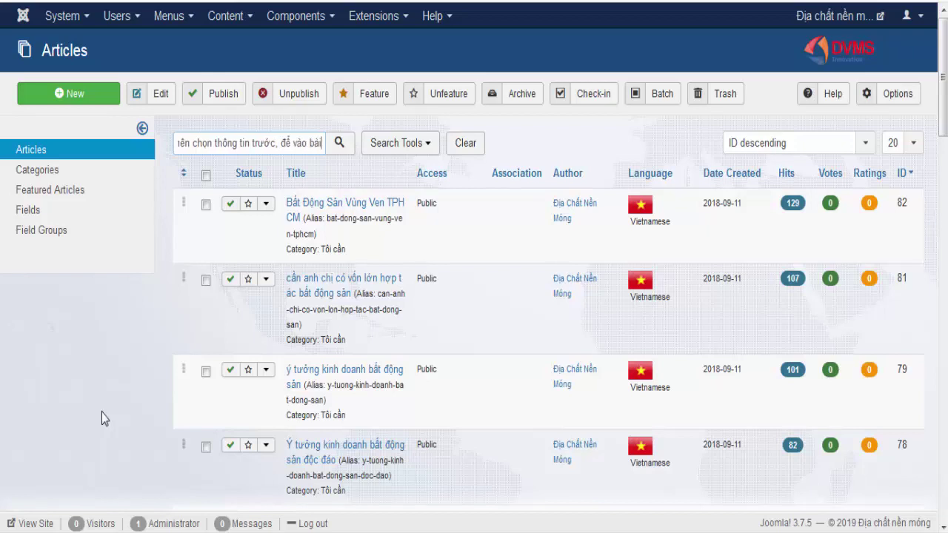
text( đọwx phair ch)
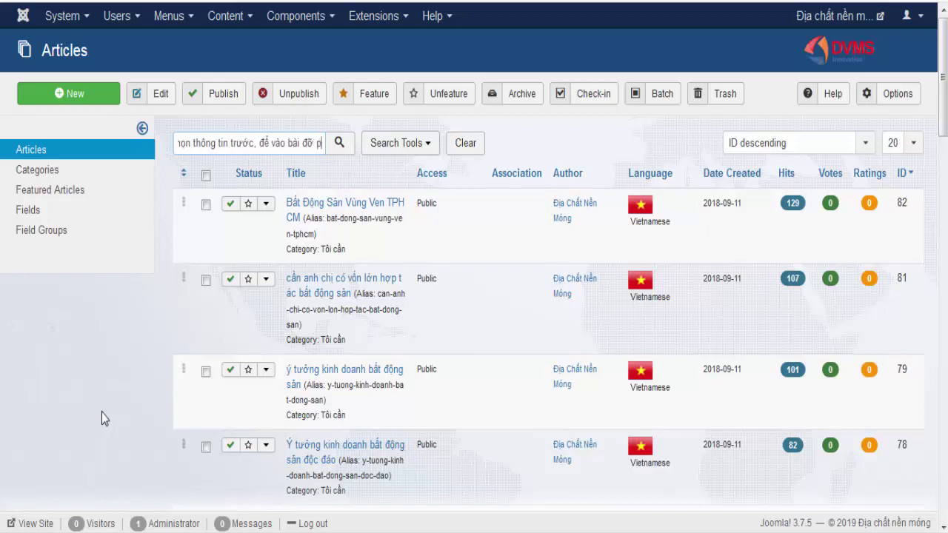
text(on)
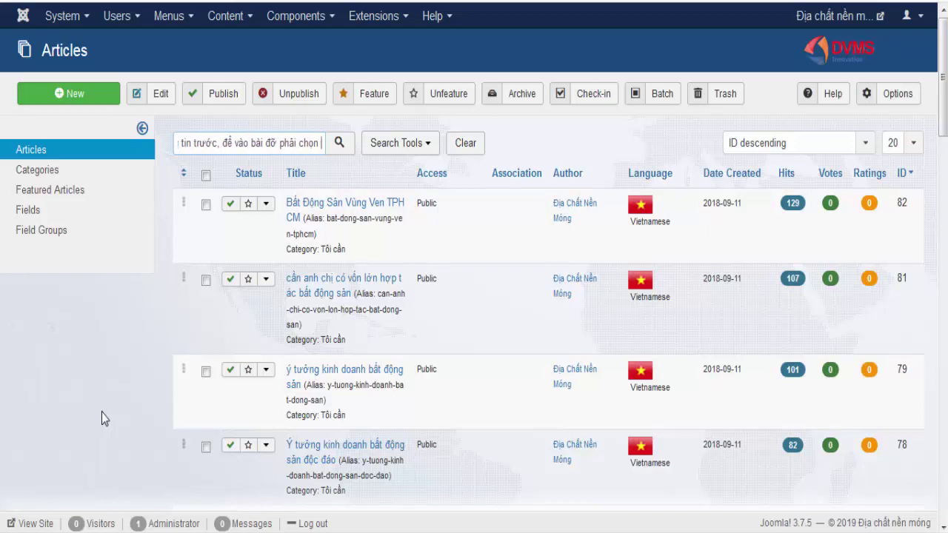
text( j cho an)
text(anh)
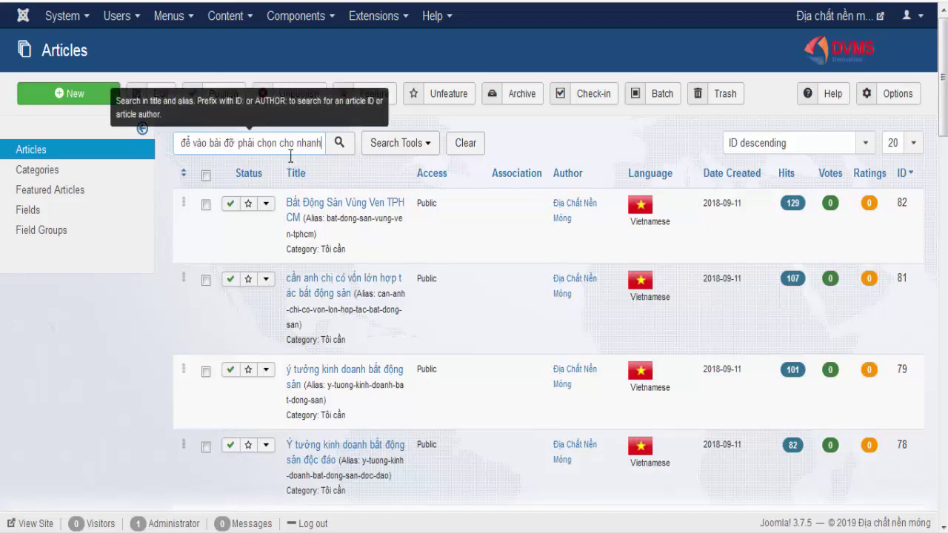
key(ctrl+a)
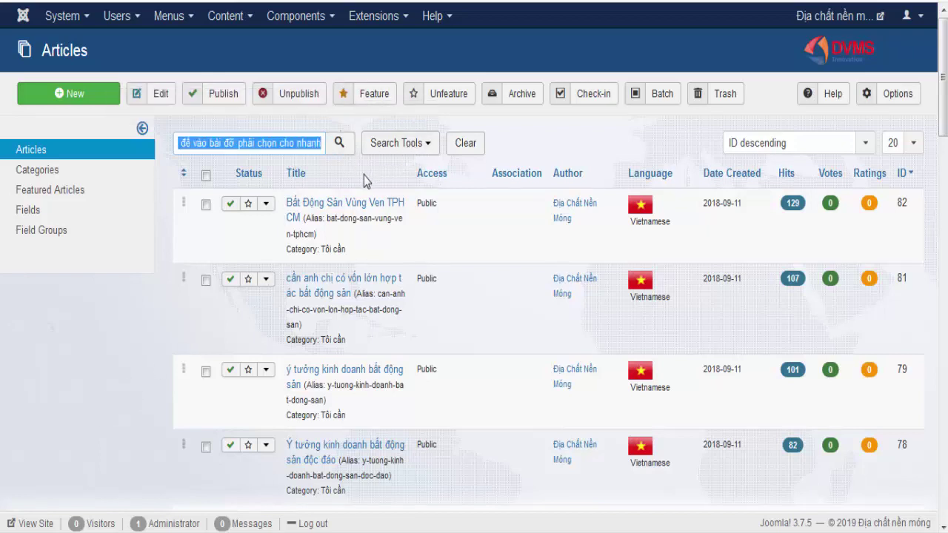
key(BackSpace)
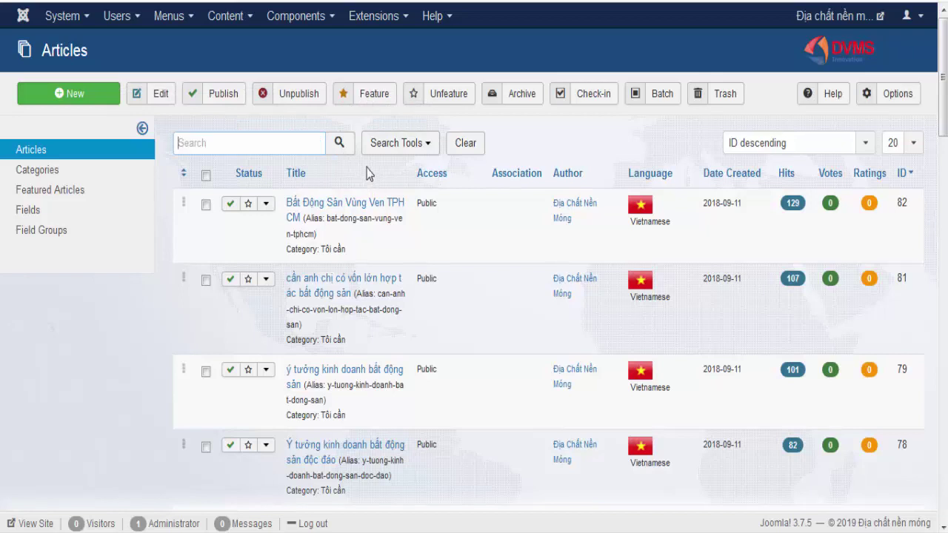
Step: Filter the article list by the category Vĩa hè (vi-VN) and the language Vietnamese
click(413, 148)
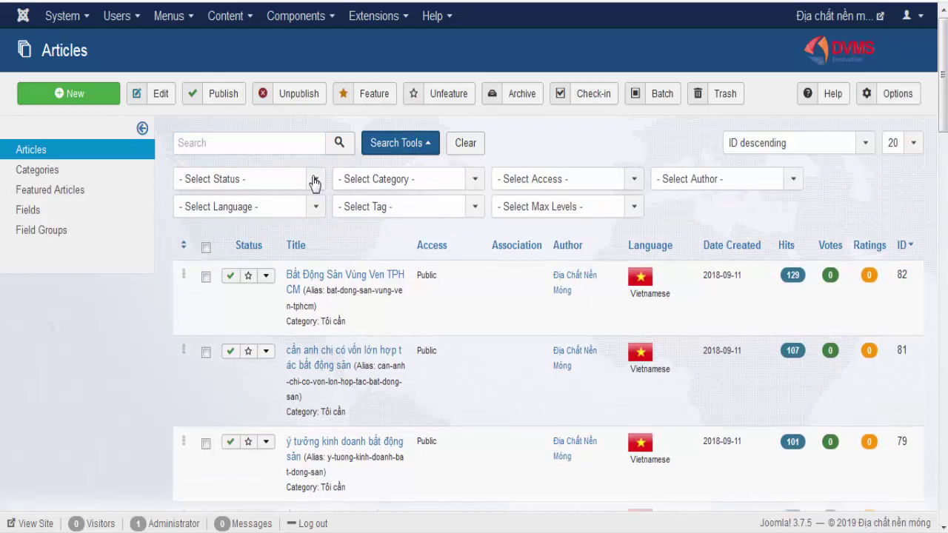
click(476, 182)
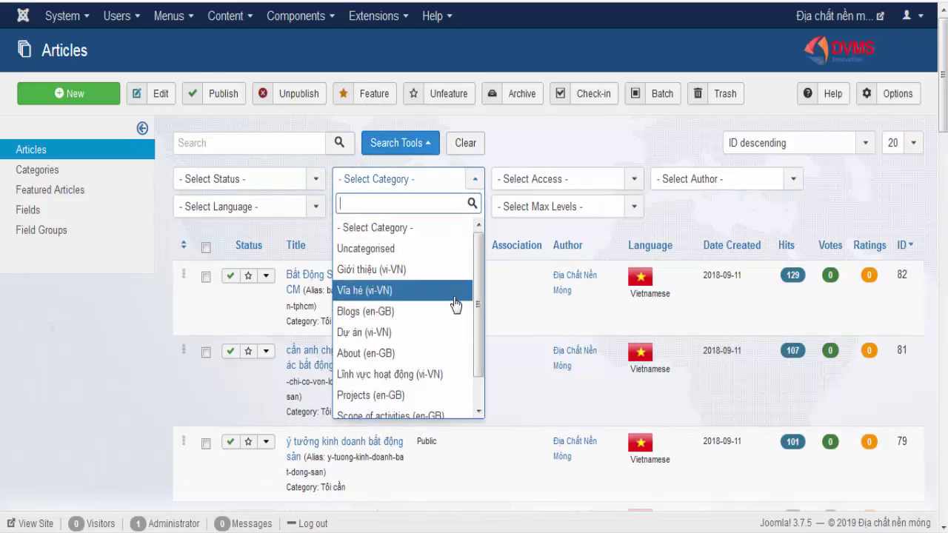
click(385, 293)
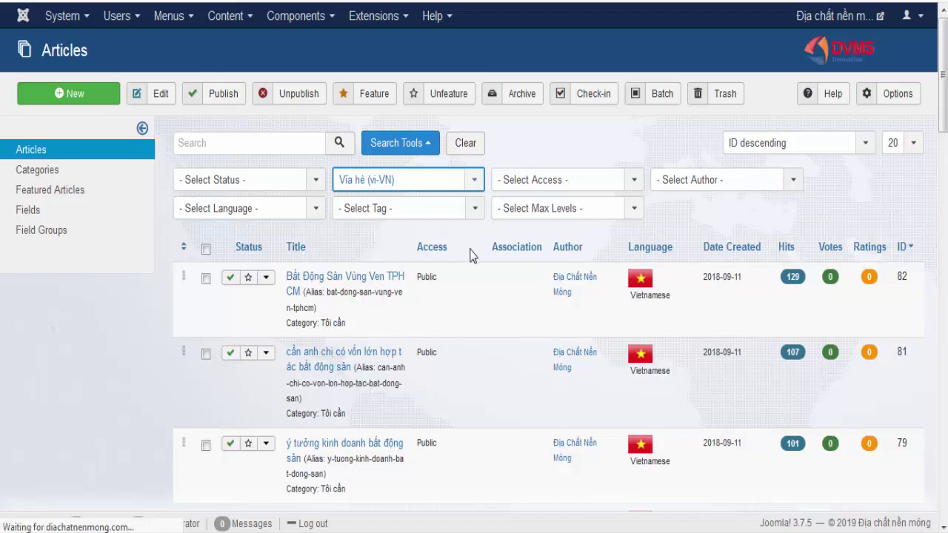
click(316, 210)
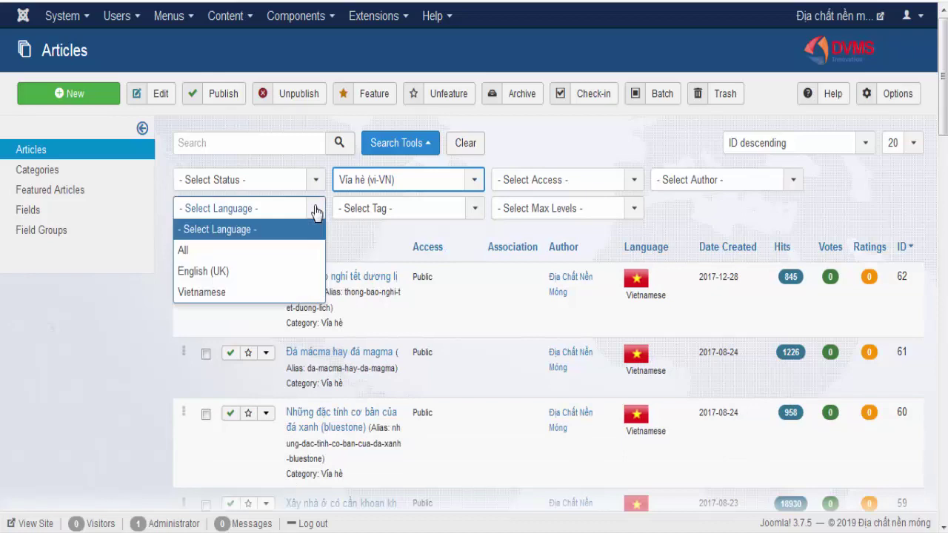
click(234, 293)
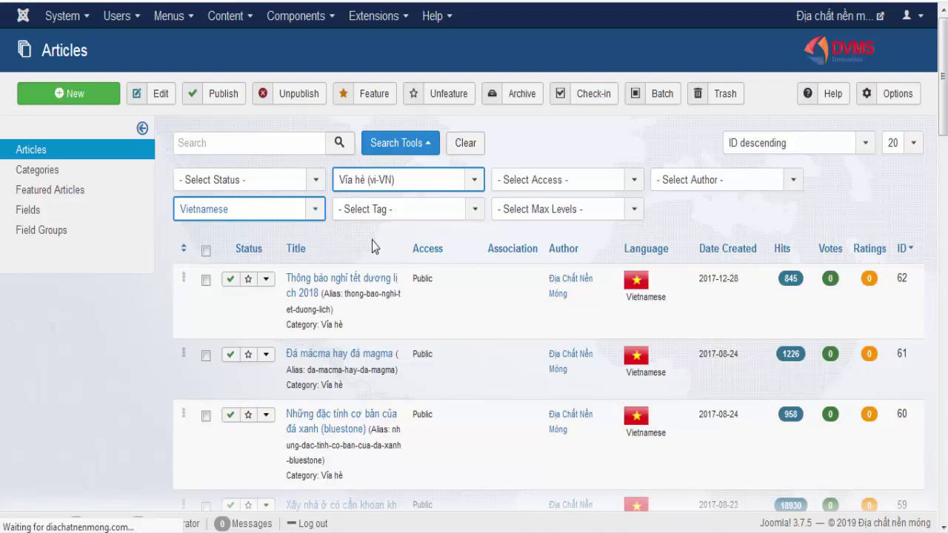
Step: Create a new article from the filtered list and title it "Tiêu đề tin đăng"
click(69, 97)
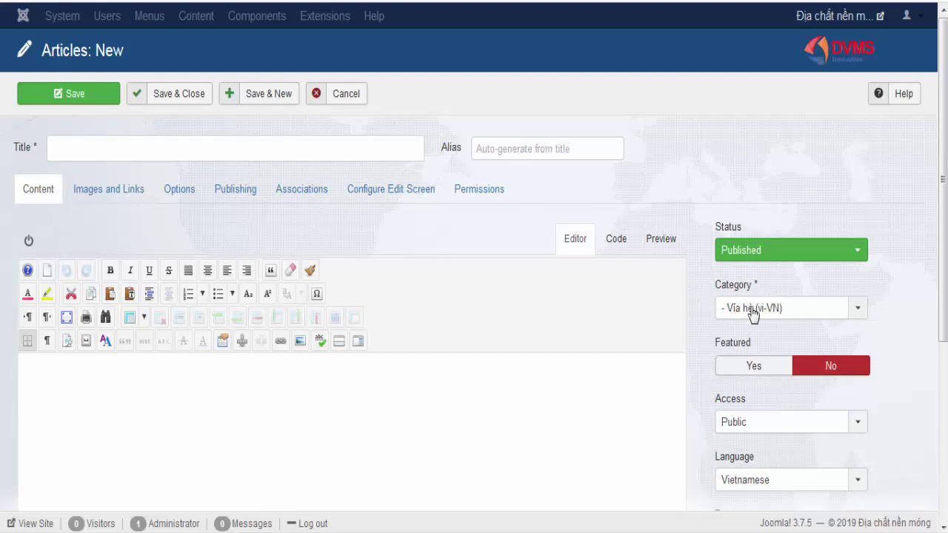
scroll(756, 323, down, 2)
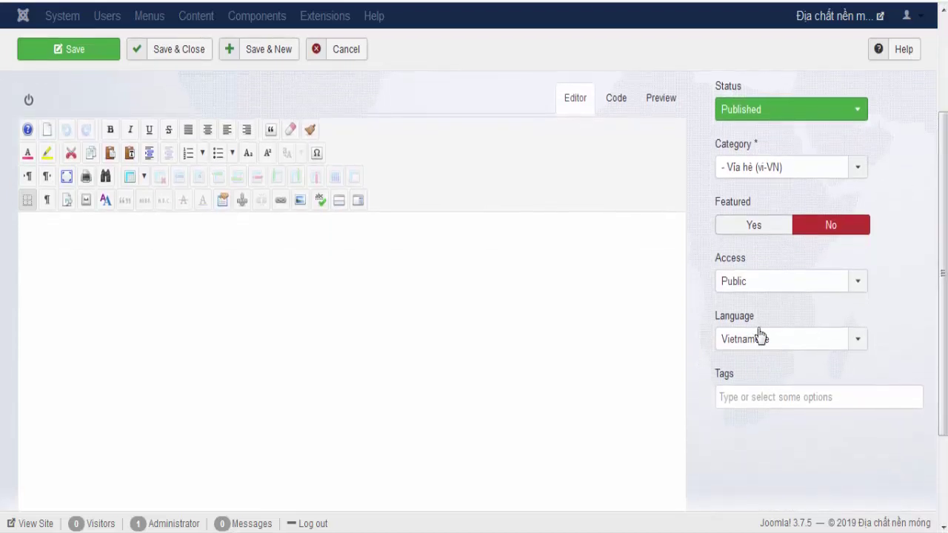
scroll(904, 254, up, 2)
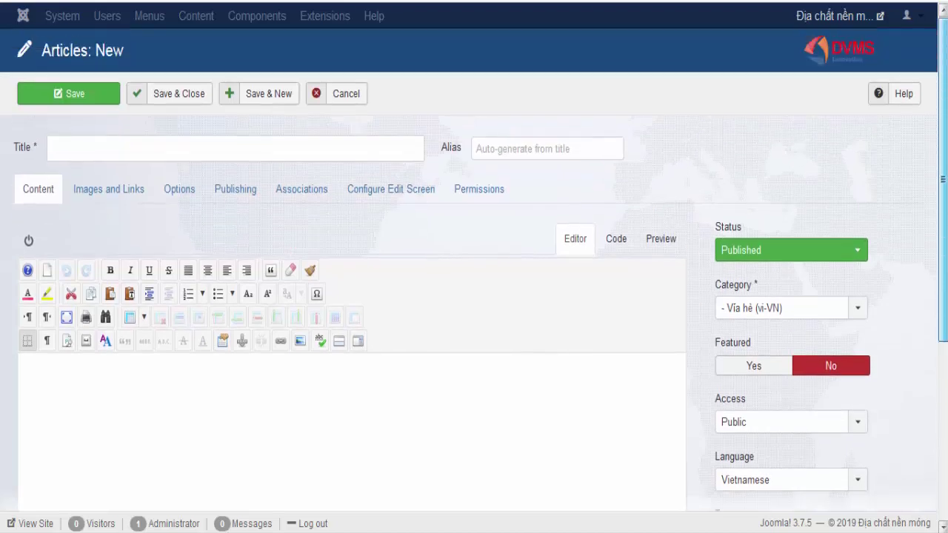
click(152, 159)
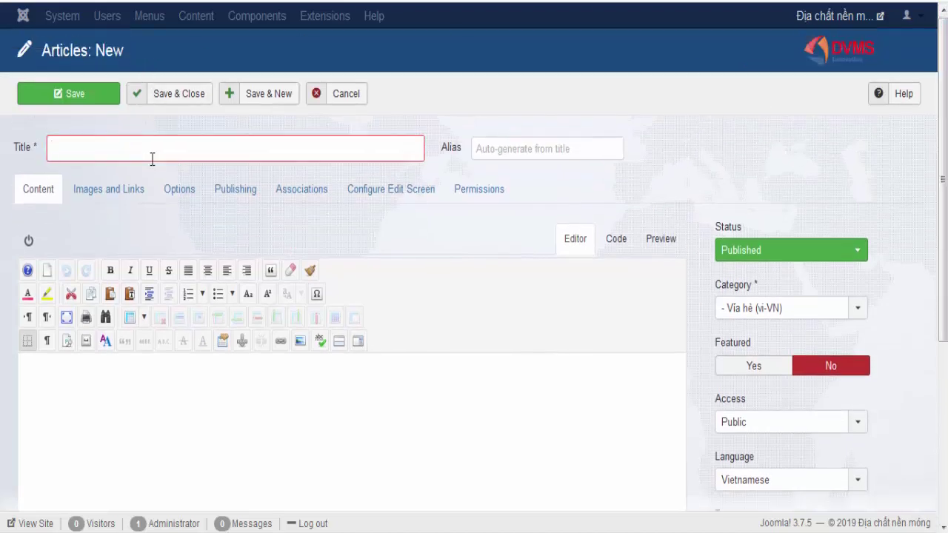
text(Tiệu)
key(BackSpace)
key(BackSpace)
text(êu đề tin đăng)
Step: Write "nội dung tin đăng" in the article body, with a second line "hình ảnh tin đăng" followed by brackets
click(182, 391)
text(nội dung tin đăng)
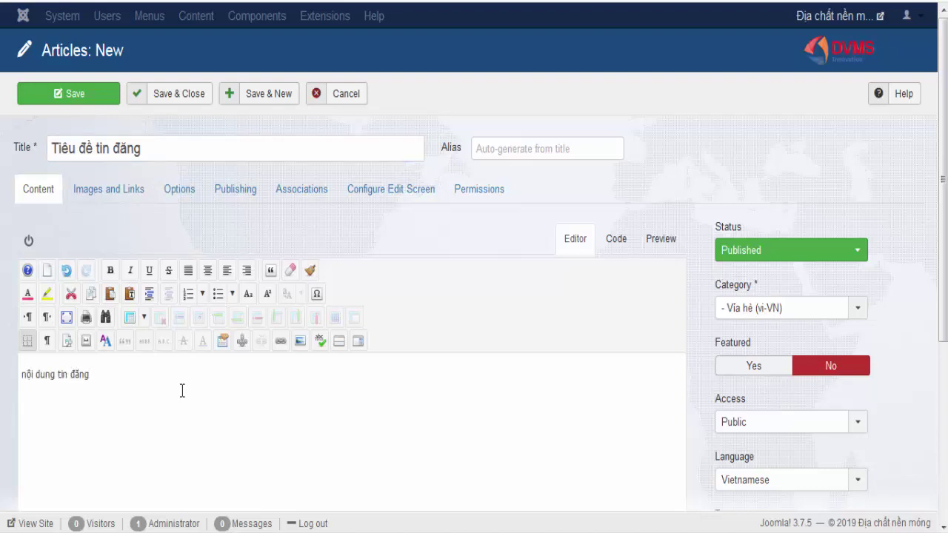
text(hình ảnh)
text( tin da)
text(dwng)
scroll(294, 328, down, 1)
text(())
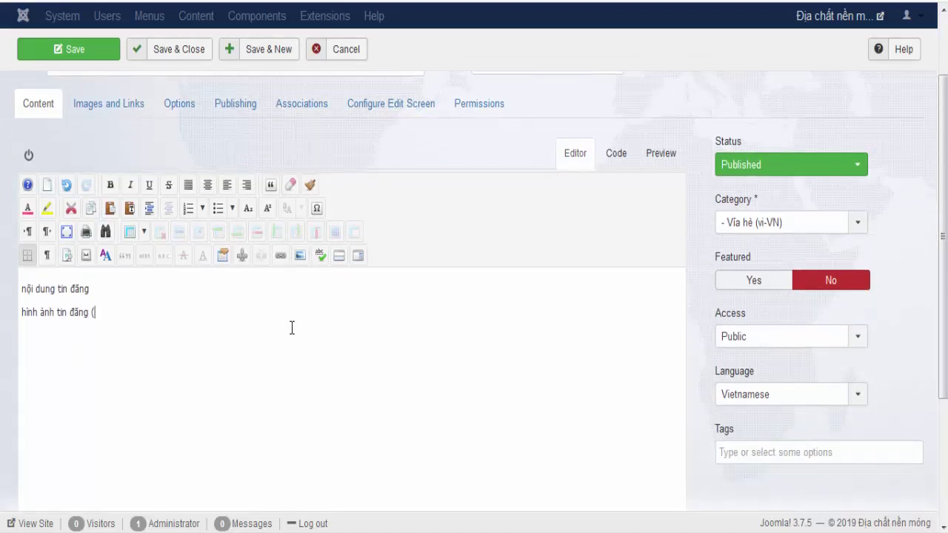
Step: Enter "nên lấy hình từ nơi khác" inside the brackets on the body's second line
text(nên lấy)
key(BackSpace)
key(BackSpace)
key(BackSpace)
key(BackSpace)
text(lấy hình tuừ nơi khác)
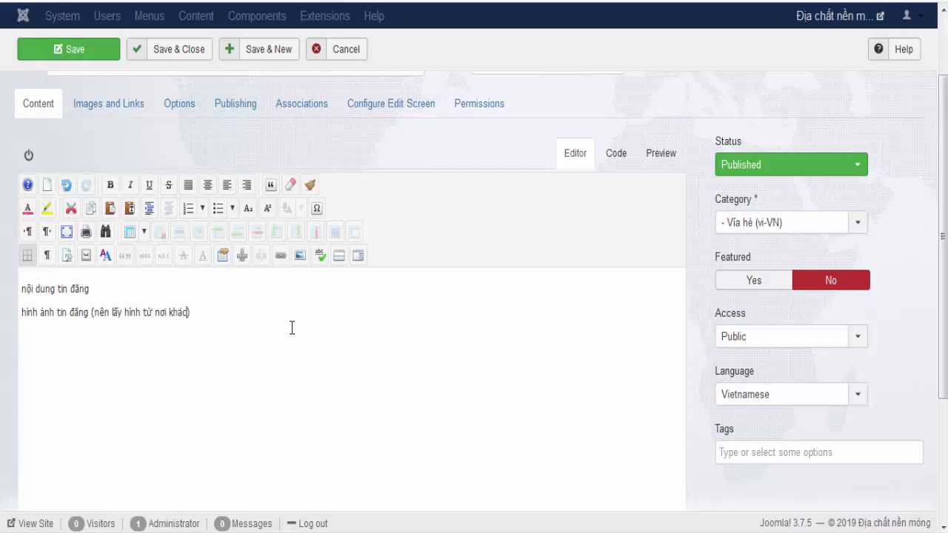
Step: Continue the bracketed note with "vào hoặc lưu ở nơi khác rồi copy về sẽ đỡ tốn dung lượng hosting"
text( vào hoặc)
text( lưu ở )
text(n7)
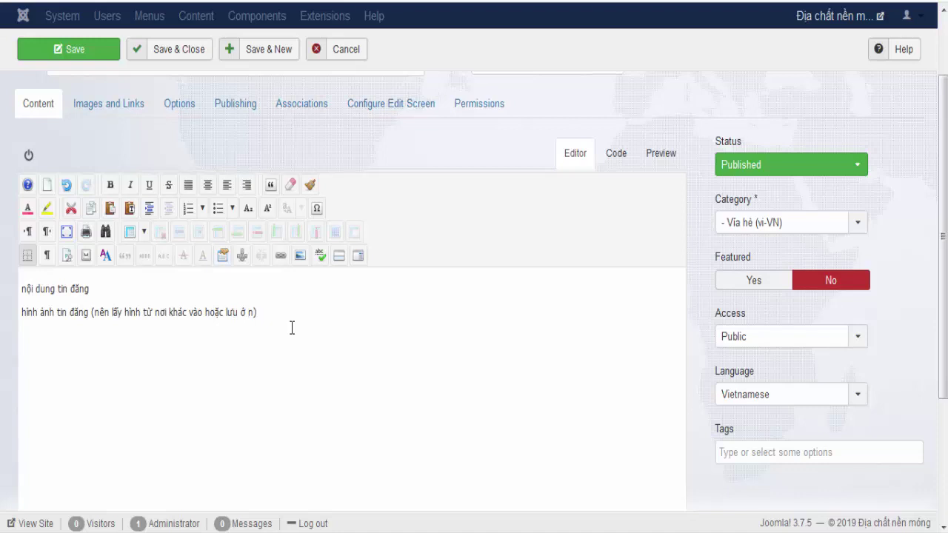
key(BackSpace)
text(ơi khac)
text(s rồi co)
text(py vẽ)
text( sẽ đơ)
text(x to)
text(ons du)
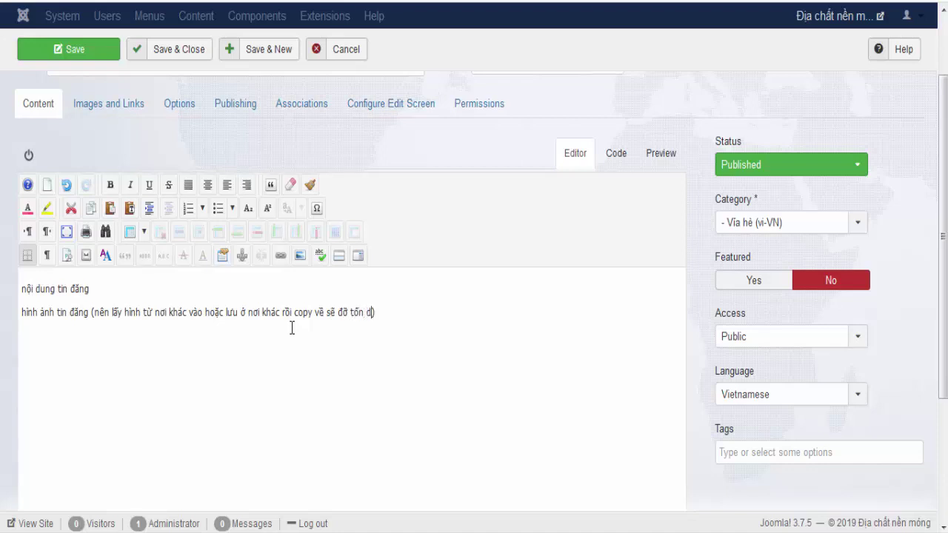
text(ng lượng hosting)
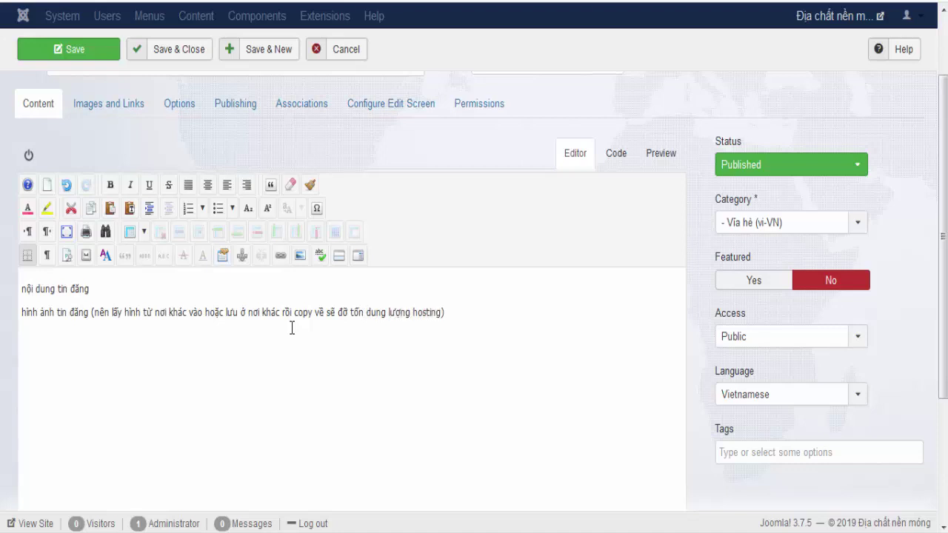
text( va)
key(BackSpace)
key(BackSpace)
key(BackSpace)
Step: Start a new line below the bracketed note with the text "ví du"
click(451, 319)
key(Return)
text(ví du)
Step: Switch to the DVMS website's SGO logistics article and locate its large "Ứng dụng quản lý vận tải thông minh" image
key(alt+Tab)
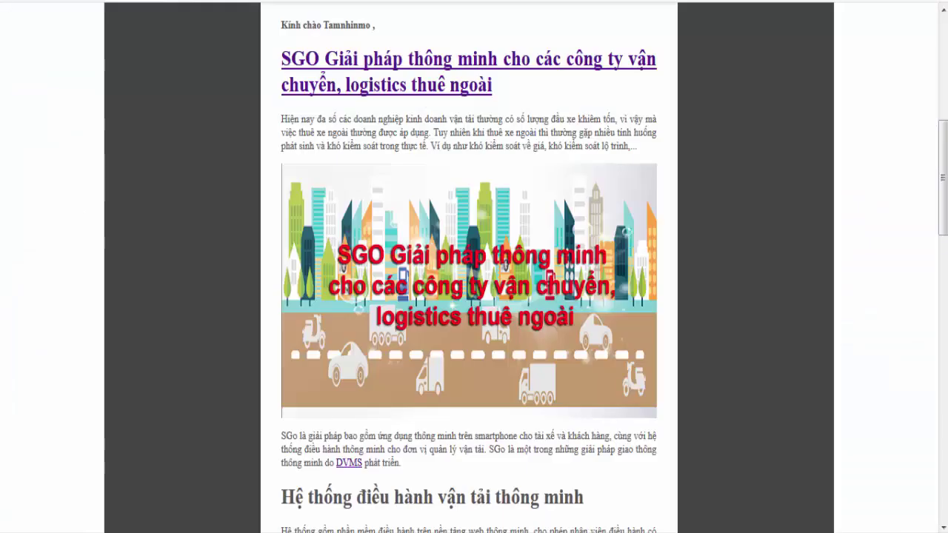
key(alt+Tab)
click(89, 170)
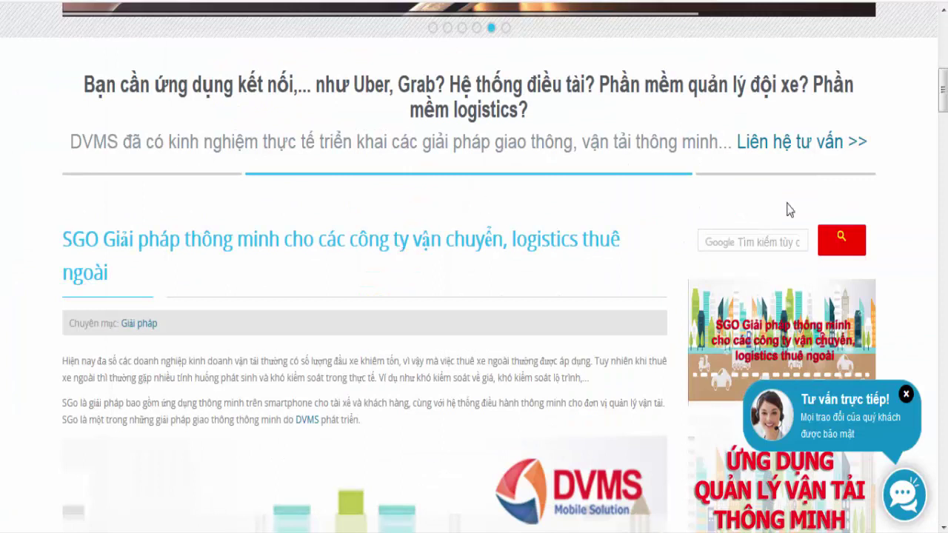
drag(943, 92, 943, 136)
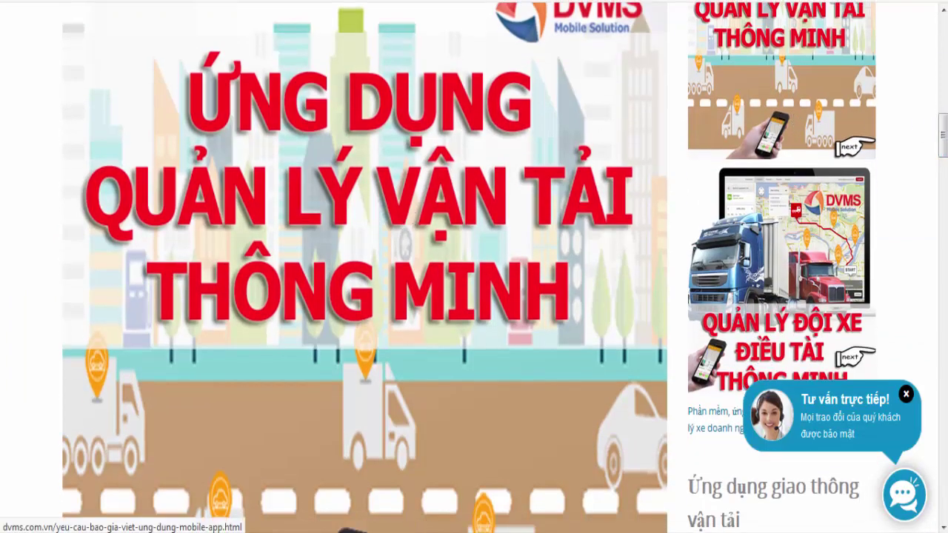
scroll(398, 236, up, 2)
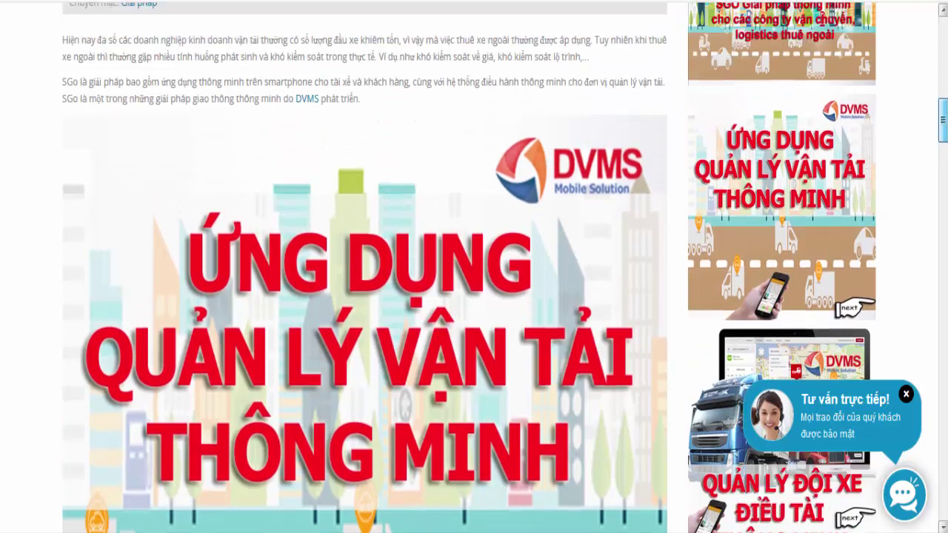
Step: Copy the "Ứng dụng quản lý vận tải thông minh" image and paste it below "ví dụ" in the Joomla article body
right_click(397, 235)
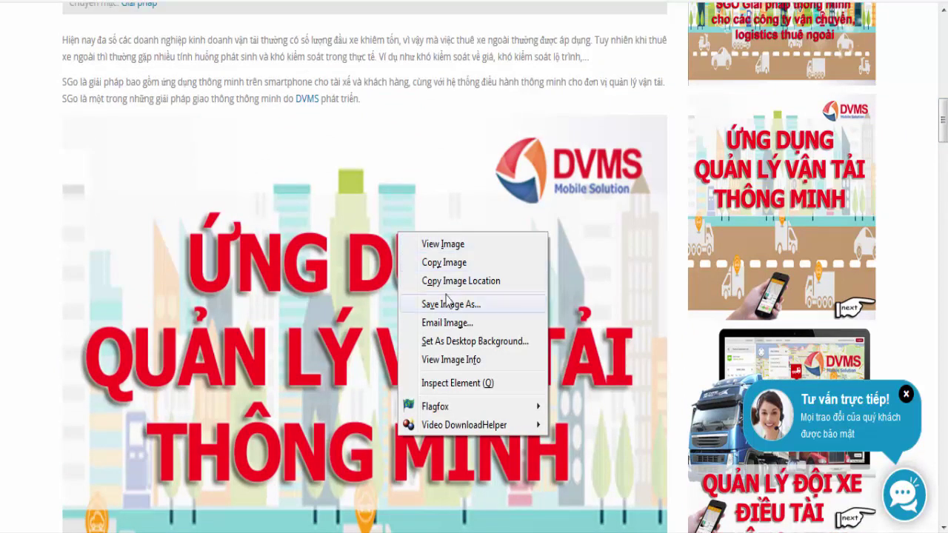
click(447, 263)
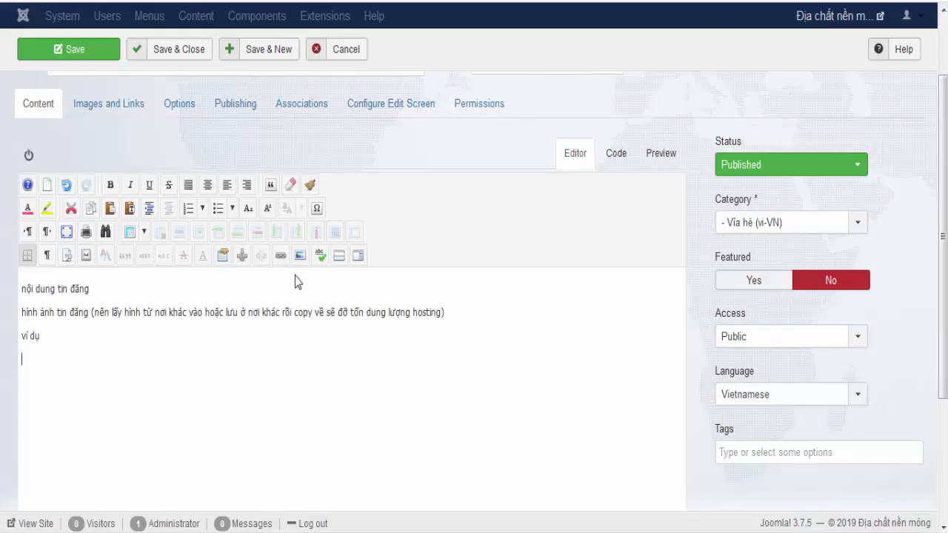
key(ctrl+v)
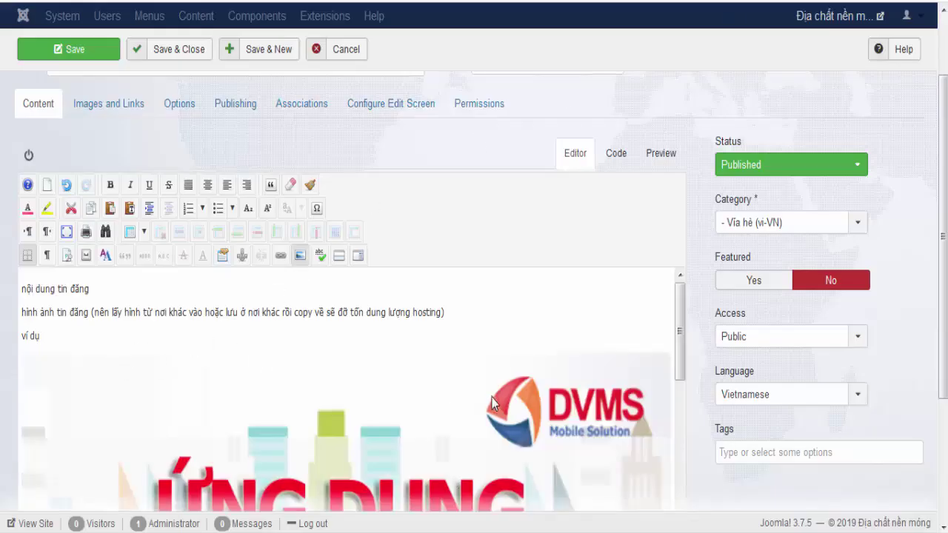
Step: Write "nhớ chèn link đọc thêm" on the line below the pasted image
scroll(533, 380, down, 5)
scroll(572, 381, down, 2)
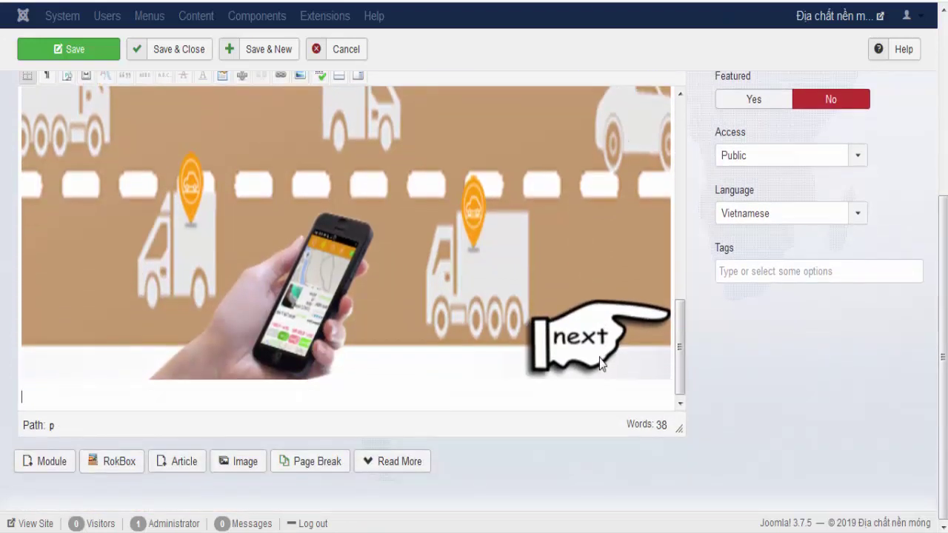
text(nho)
text(chèn )
text(link đọc )
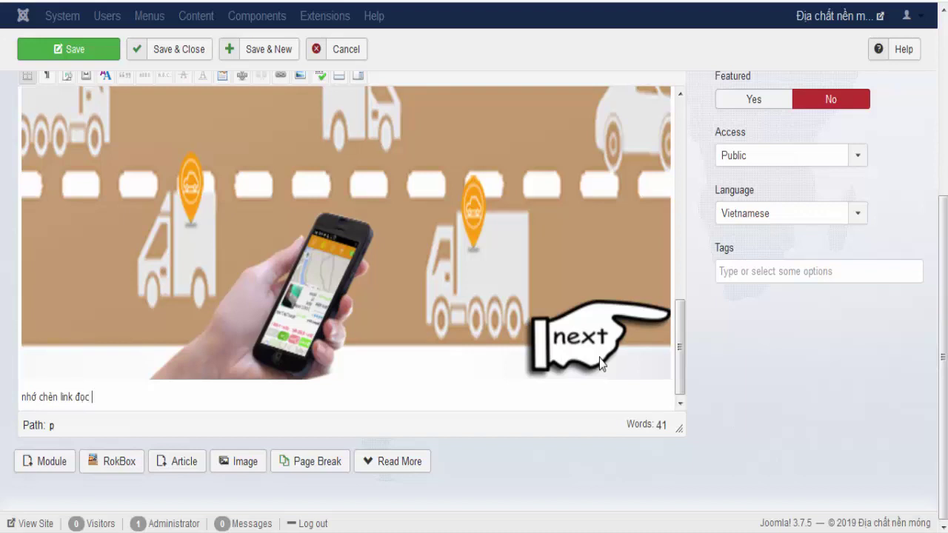
text(thêm)
text( vao cho)
key(BackSpace)
key(BackSpace)
key(BackSpace)
key(BackSpace)
key(BackSpace)
key(BackSpace)
key(BackSpace)
key(BackSpace)
Step: Complete the line below the image with "(ngắt trang) vào"
text((ngắt))
key(Left)
text(ngắt trang) vào)
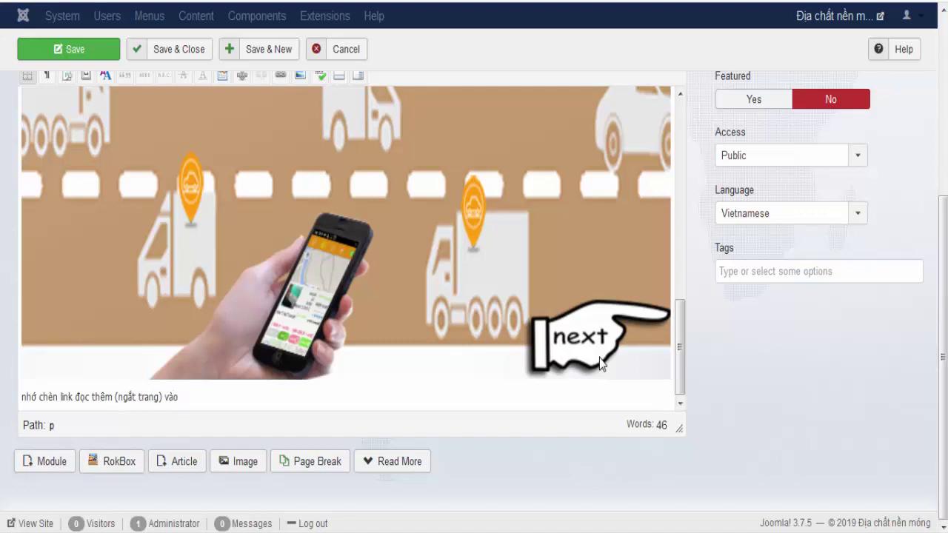
Step: Insert a Read More break on a new line below the "nhớ chèn link đọc thêm (ngắt trang) vào" note
key(Return)
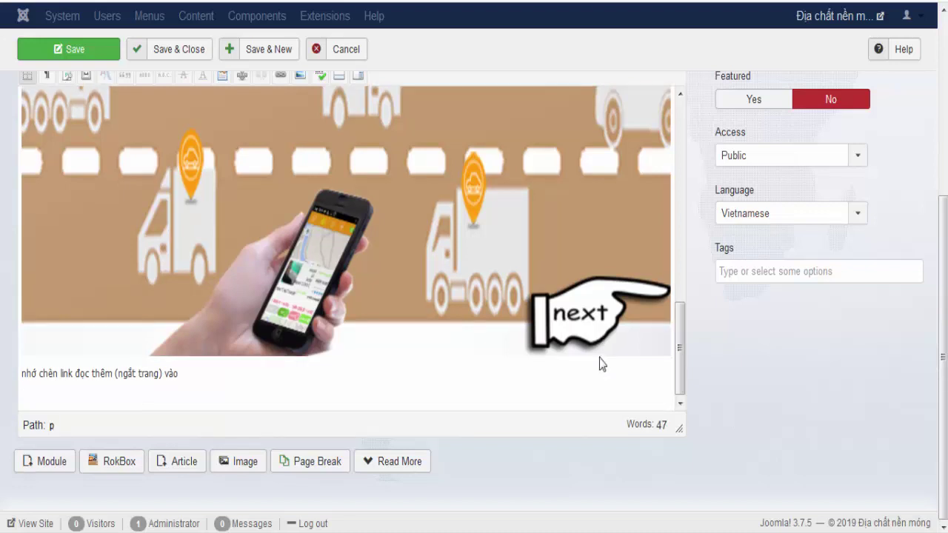
click(401, 463)
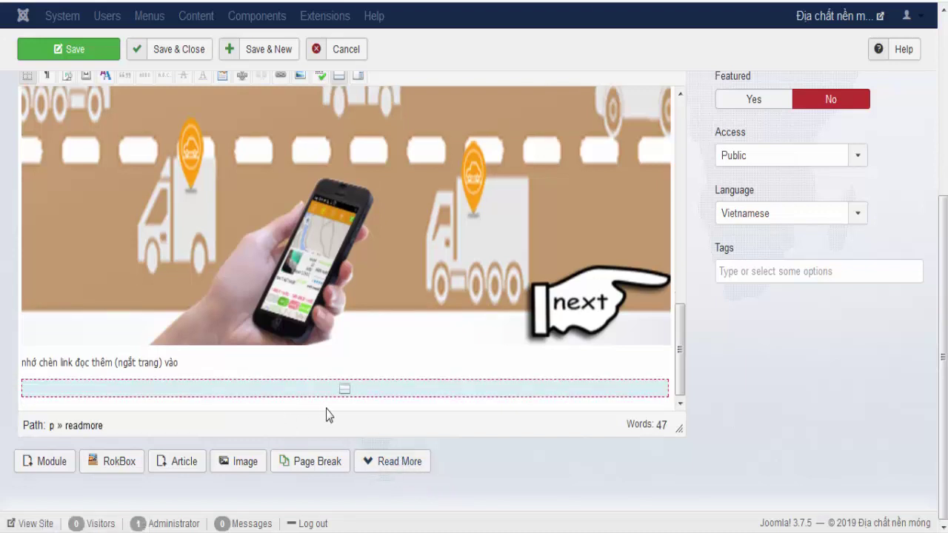
text(n)
key(BackSpace)
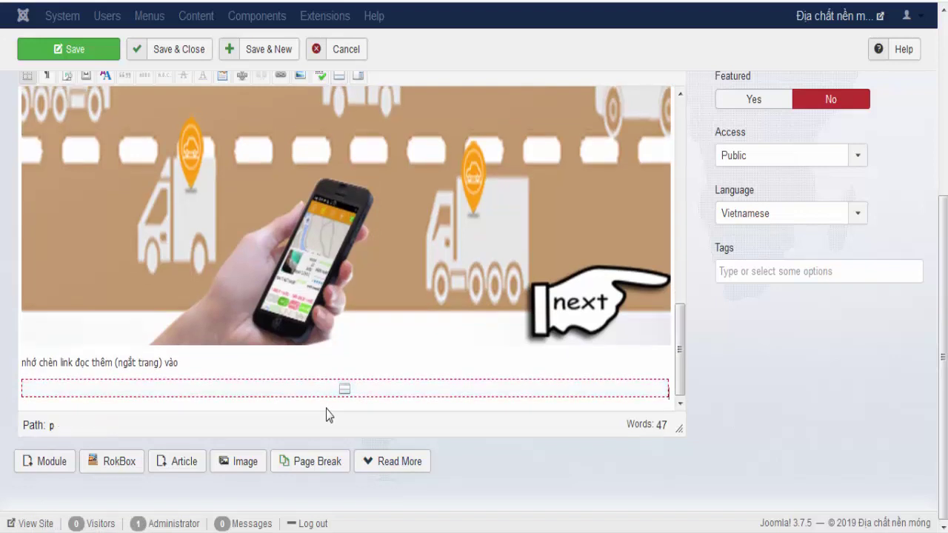
Step: Add two new lines below the Read More break and begin the following text with "nôi"
key(Return)
key(Return)
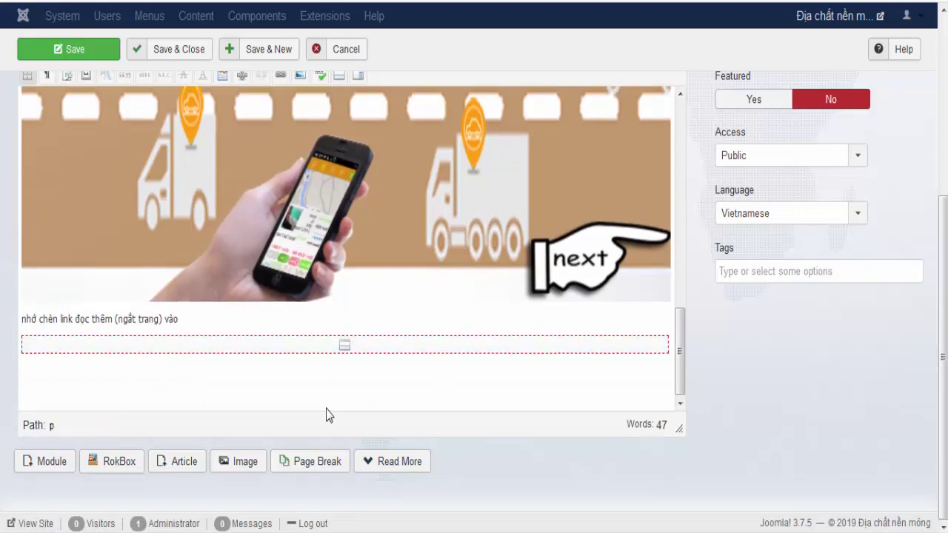
text(nôi 5bu)
key(BackSpace)
key(BackSpace)
key(BackSpace)
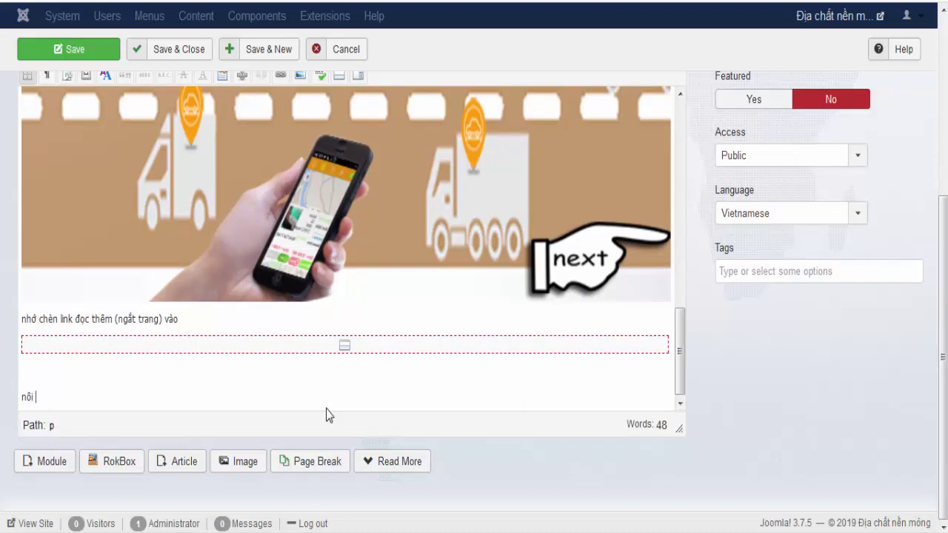